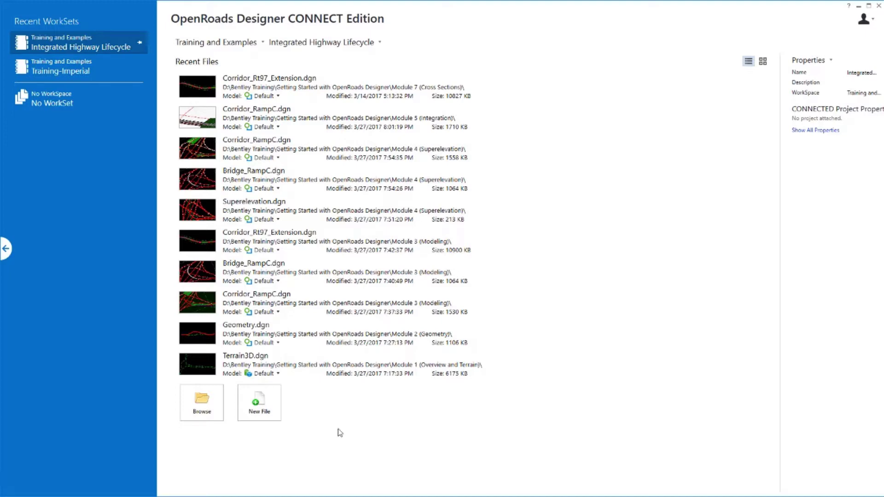
Step: Open Corridor_Rt97_Extension.dgn from the Module 7 Cross Sections folder
{"action": "left_click", "coordinate": [208, 405]}
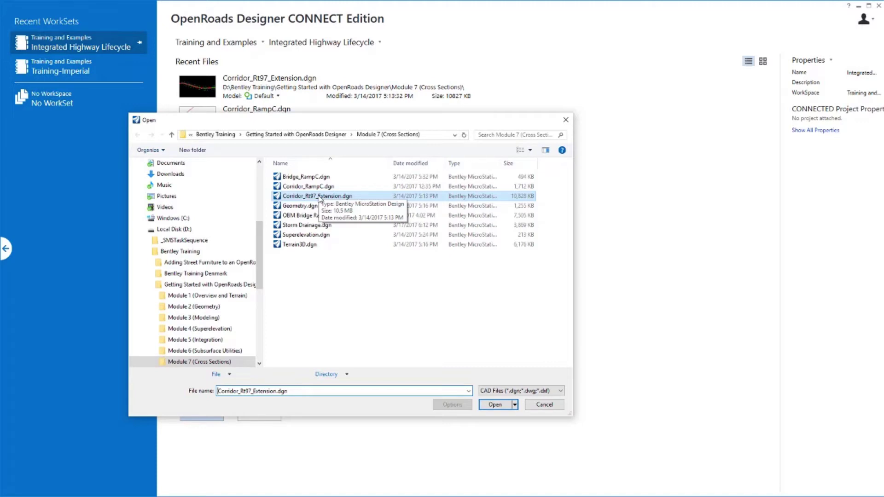
{"action": "double_click", "coordinate": [317, 196]}
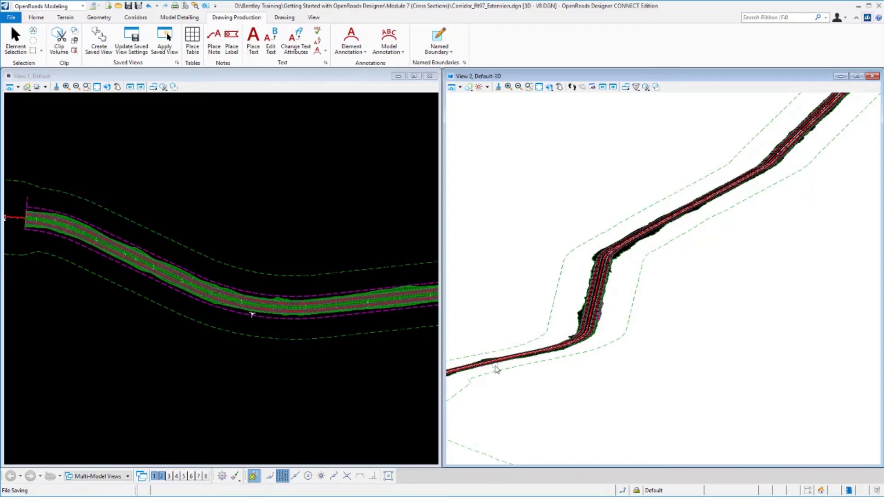
Step: Let the file load with the corridor in View 1 (2D) and View 2 (Default-3D)
{"action": "mouse_move", "coordinate": [497, 370]}
Step: Start a Civil Cross Section named boundary using the A1_XS drawing seed at 1:100
{"action": "left_click", "coordinate": [229, 20]}
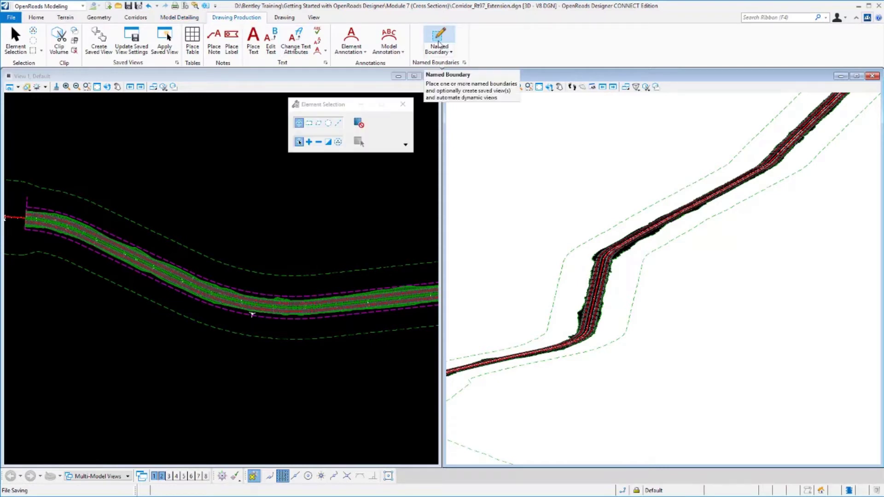
{"action": "left_click", "coordinate": [440, 45]}
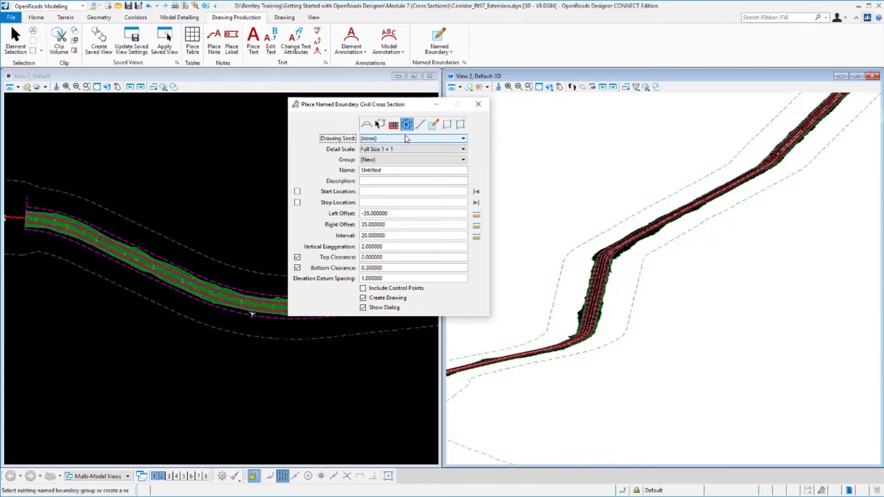
{"action": "left_click", "coordinate": [406, 124]}
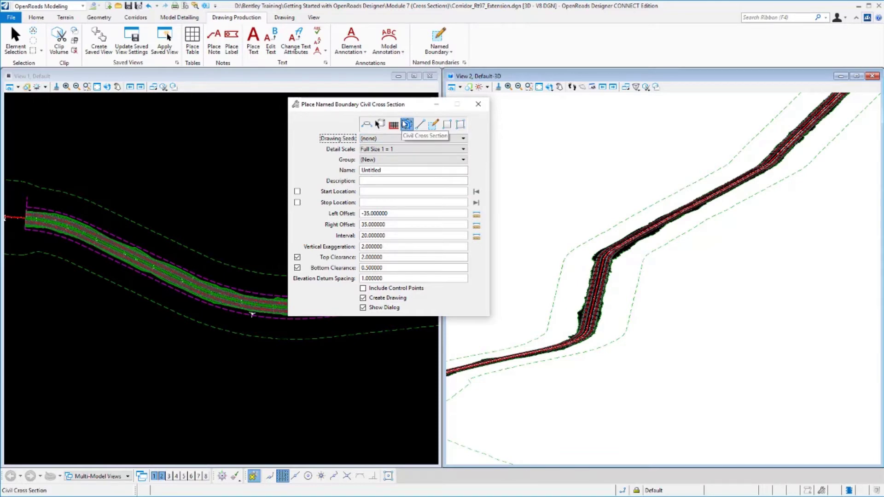
{"action": "left_click", "coordinate": [365, 140]}
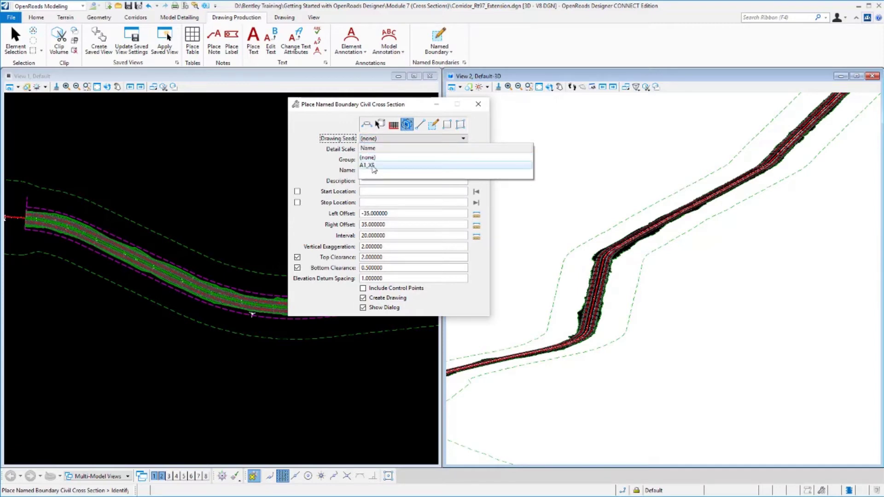
{"action": "left_click", "coordinate": [372, 165]}
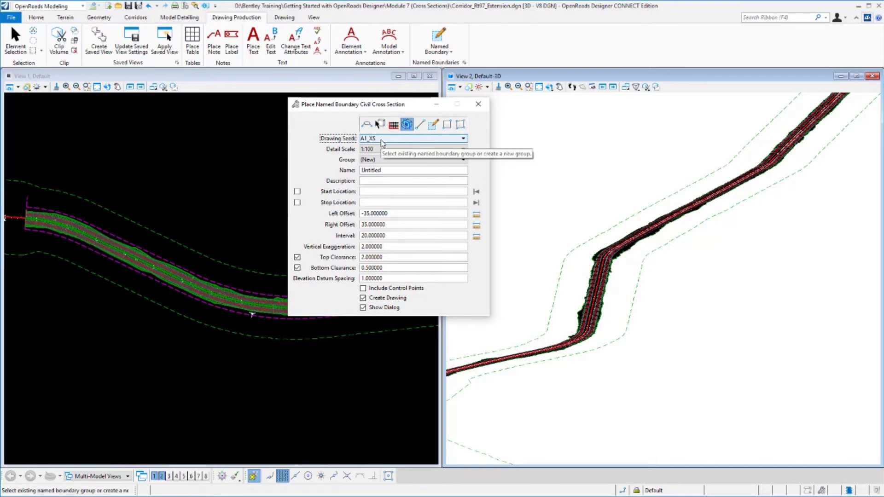
Step: Pick the corridor alignment, name the boundary Route97_Extension, and set the start point
{"action": "left_click", "coordinate": [198, 289]}
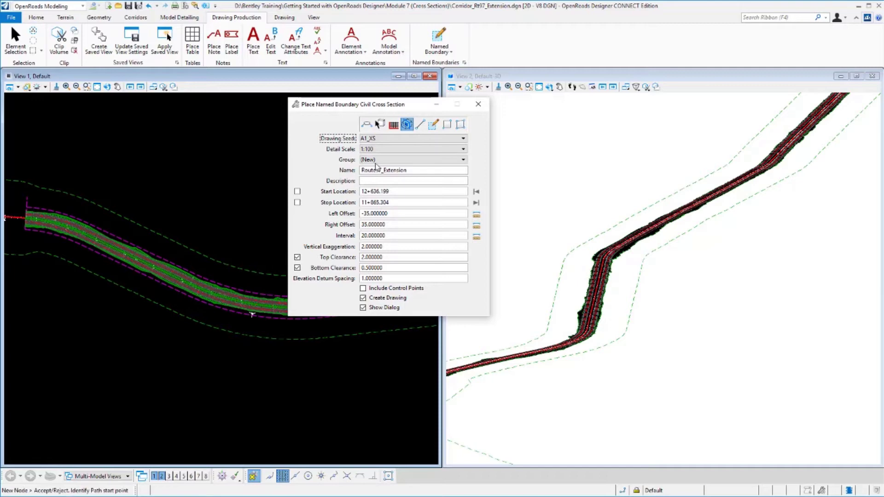
{"action": "left_click", "coordinate": [417, 169]}
{"action": "double_click", "coordinate": [384, 171]}
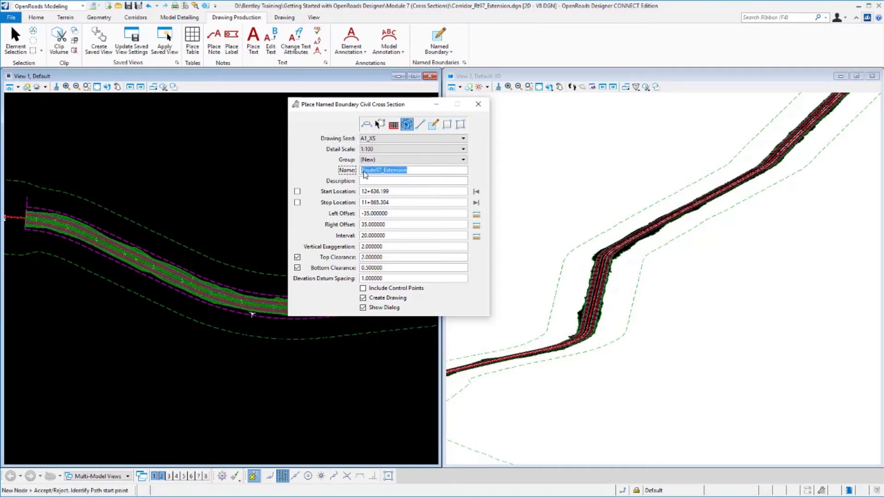
{"action": "left_click", "coordinate": [371, 170]}
{"action": "left_click", "coordinate": [11, 275]}
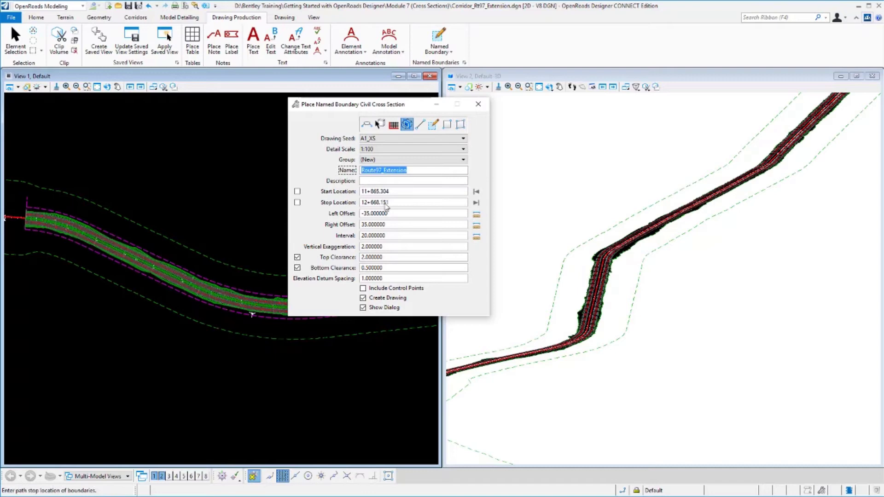
Step: Set the stop location to 21+500.000 and the interval to 100
{"action": "left_click", "coordinate": [396, 202]}
{"action": "type", "text": "21500"}
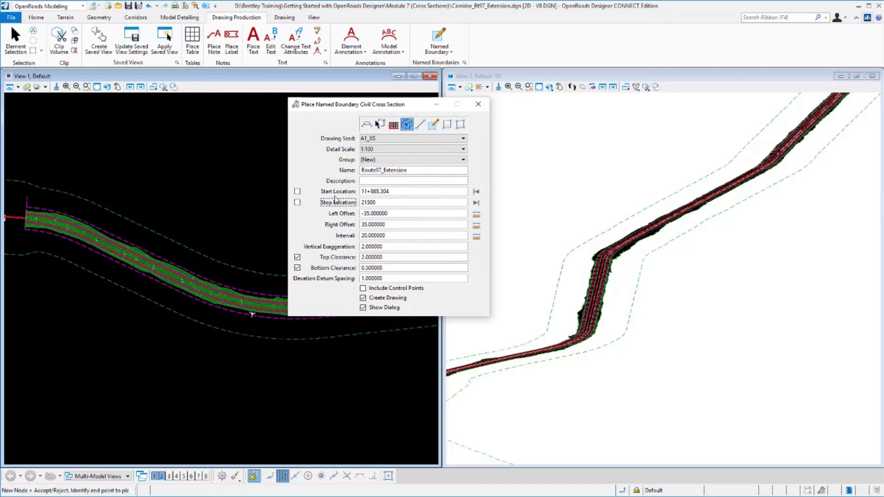
{"action": "key", "text": "Tab"}
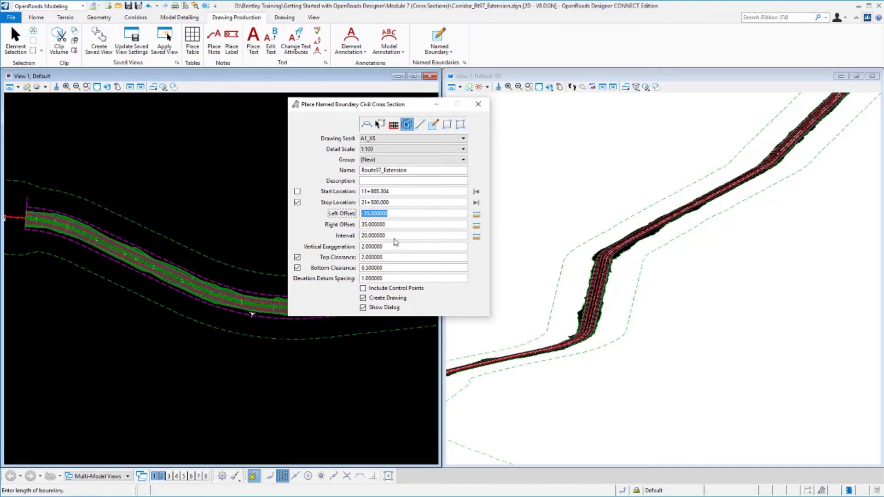
{"action": "left_click_drag", "start_coordinate": [394, 238], "coordinate": [359, 236]}
{"action": "type", "text": "100"}
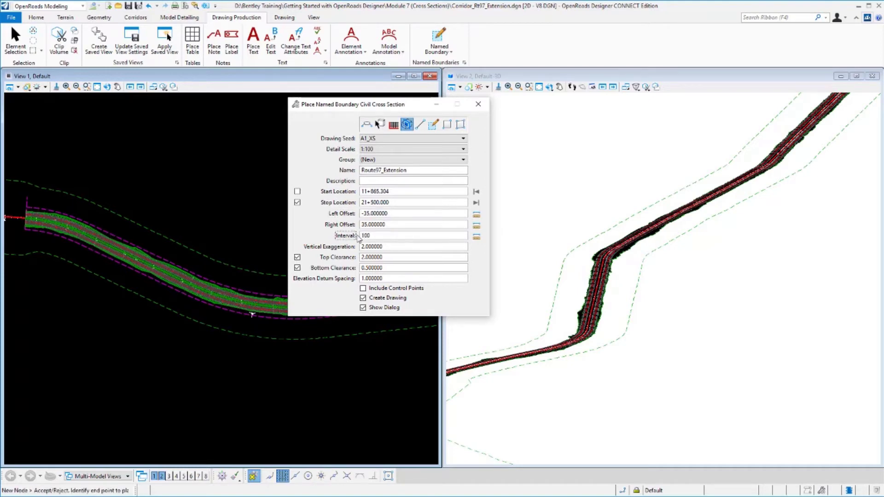
{"action": "key", "text": "Tab"}
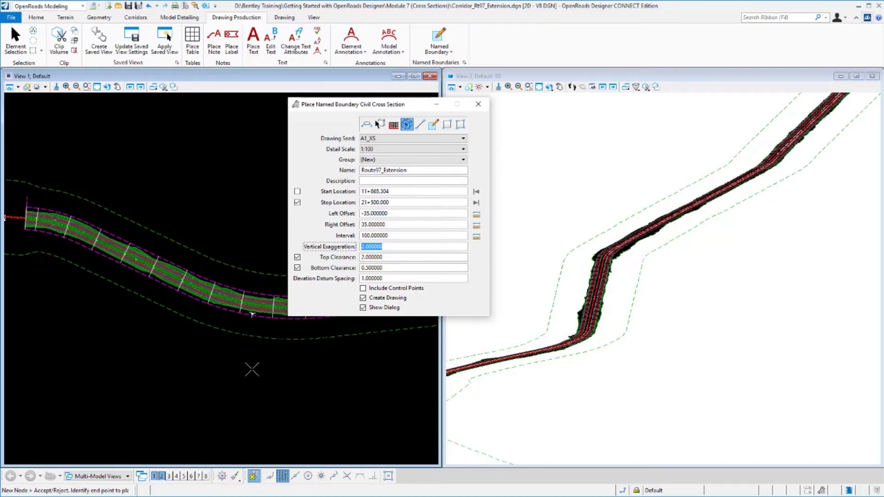
Step: Set the end point and accept to create the 98 cross-section named boundaries
{"action": "left_click", "coordinate": [232, 363]}
{"action": "left_click", "coordinate": [230, 362]}
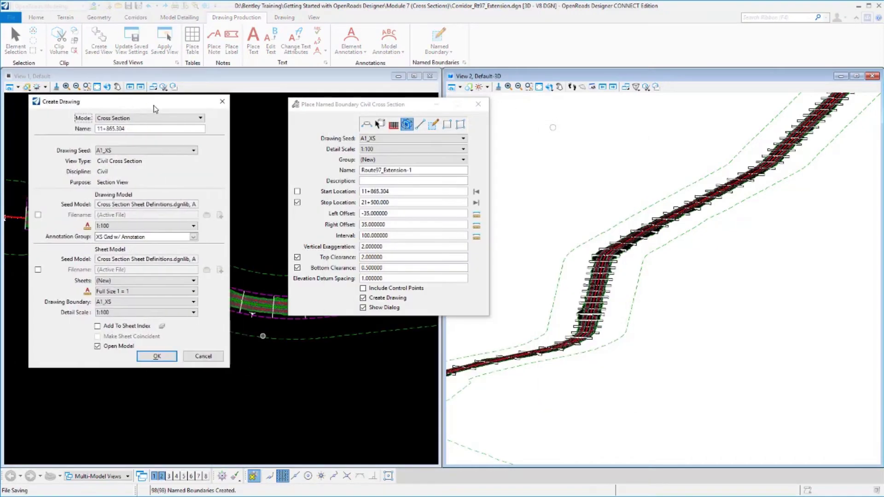
{"action": "scroll", "coordinate": [557, 356], "scroll_direction": "up", "scroll_amount": 8}
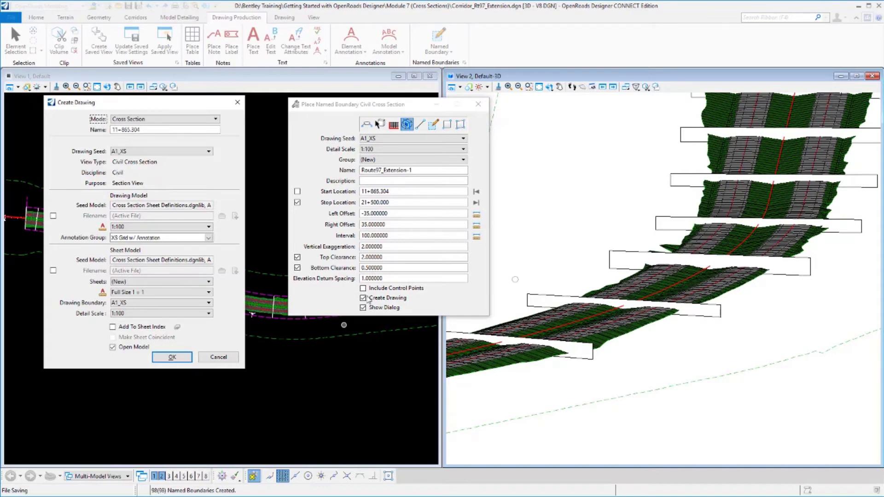
Step: Keep Cross Section mode with the A1_XS seed and confirm to generate drawings and sheets
{"action": "left_click_drag", "start_coordinate": [68, 106], "coordinate": [86, 108]}
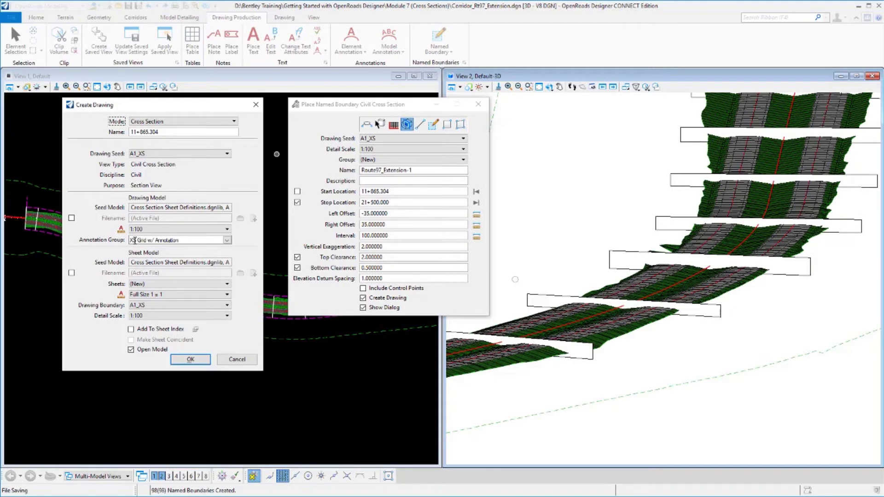
{"action": "left_click", "coordinate": [190, 360]}
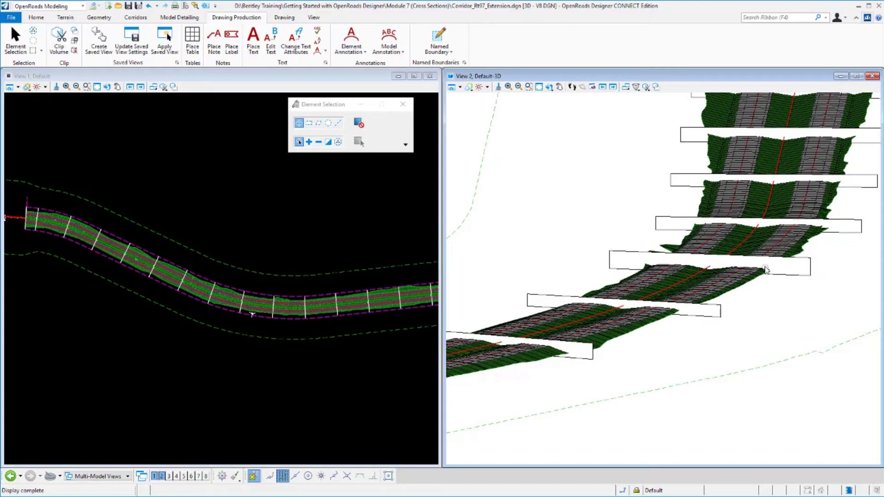
Step: Check the multi-model views list, then browse the cross-section models in the Models dialog
{"action": "left_click", "coordinate": [118, 480]}
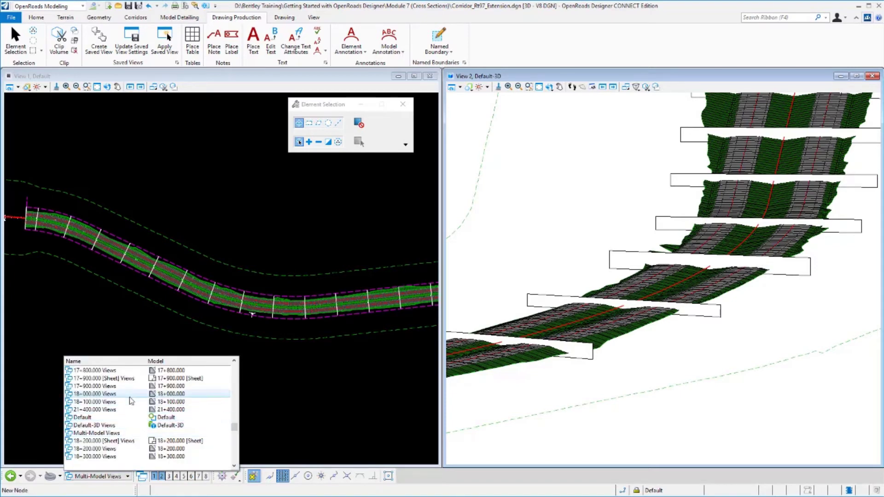
{"action": "left_click", "coordinate": [142, 142]}
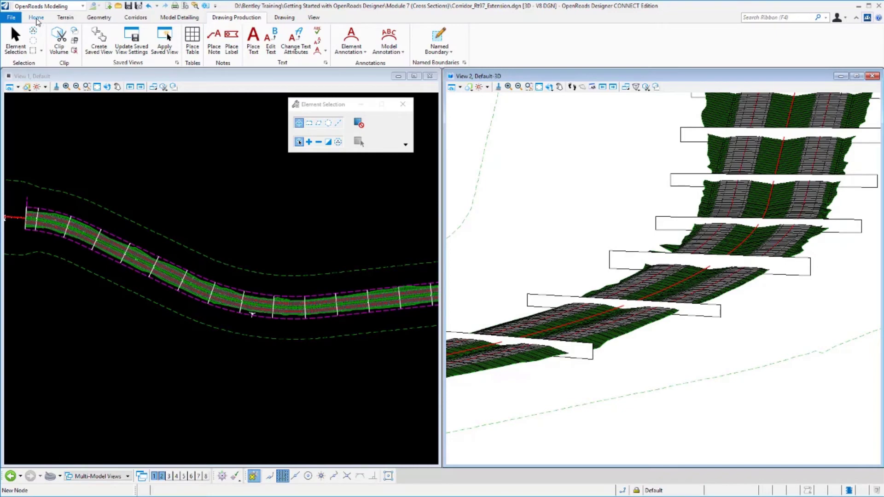
{"action": "left_click", "coordinate": [37, 19]}
{"action": "left_click", "coordinate": [220, 41]}
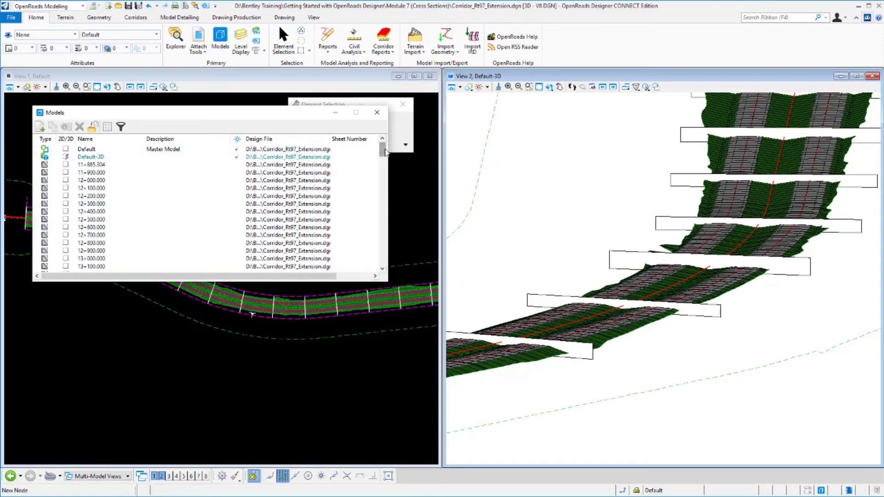
{"action": "left_click_drag", "start_coordinate": [386, 153], "coordinate": [385, 192]}
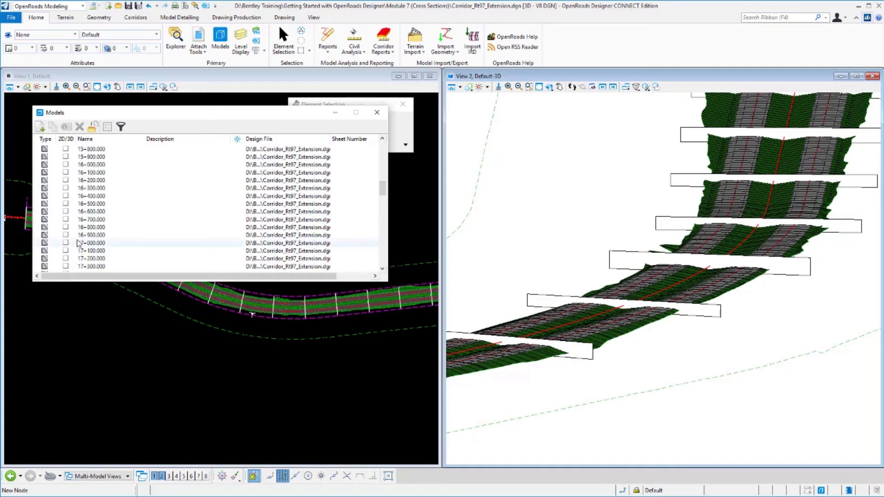
Step: Open the 15+700.000 cross-section model in the main view
{"action": "scroll", "coordinate": [88, 177], "scroll_direction": "up", "scroll_amount": 1}
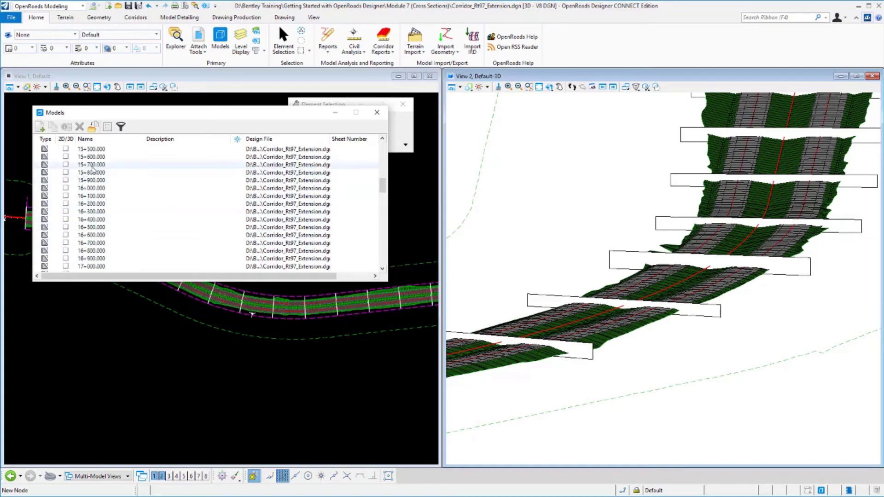
{"action": "left_click", "coordinate": [90, 165]}
{"action": "double_click", "coordinate": [91, 166]}
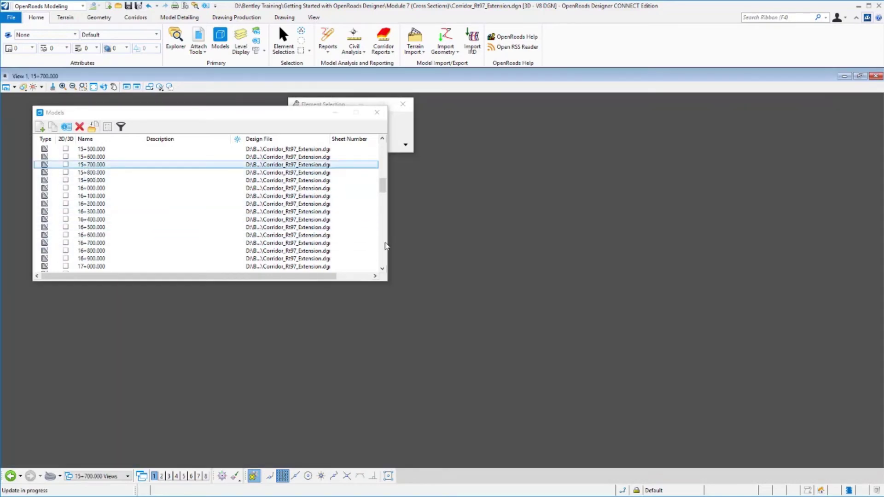
{"action": "left_click", "coordinate": [93, 87]}
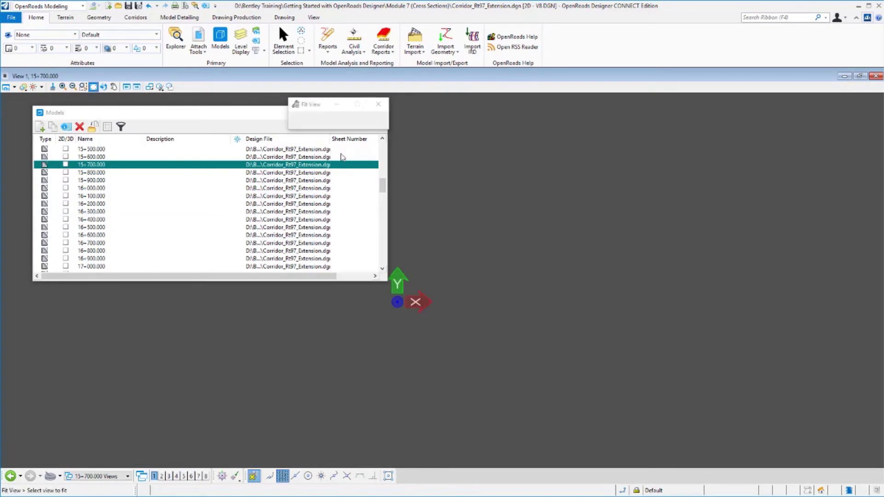
Step: Fit the 15+700.000 section in View 1 and move the Models dialog below it
{"action": "left_click", "coordinate": [163, 119]}
{"action": "left_click_drag", "start_coordinate": [164, 119], "coordinate": [180, 155]}
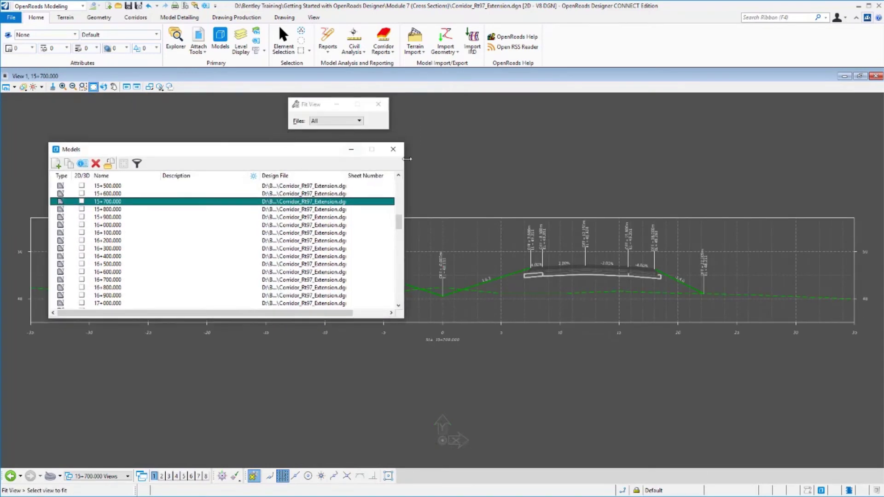
{"action": "left_click_drag", "start_coordinate": [260, 153], "coordinate": [242, 367]}
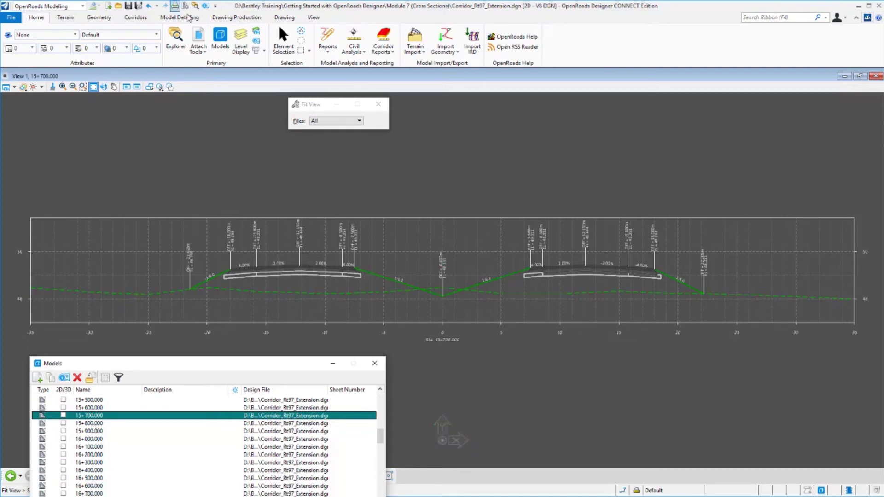
Step: In References, toggle the corridor reference's display off and on to compare the section
{"action": "left_click", "coordinate": [194, 36]}
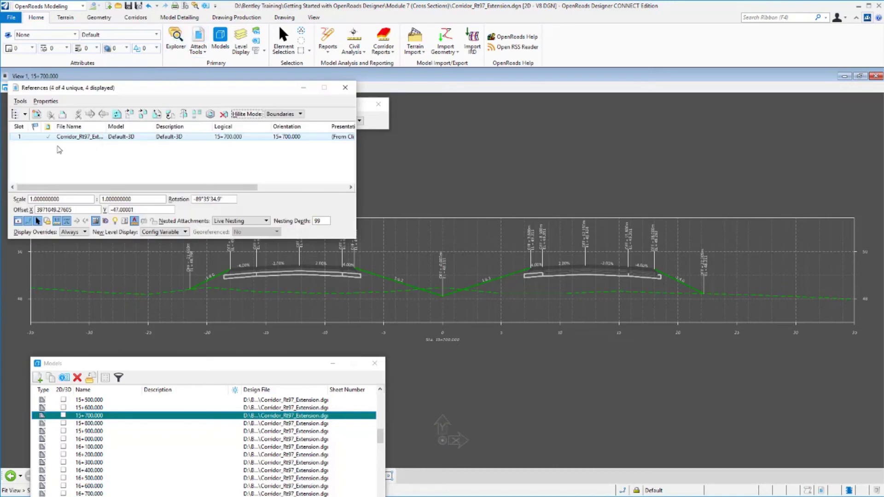
{"action": "left_click", "coordinate": [18, 222]}
{"action": "left_click", "coordinate": [18, 222]}
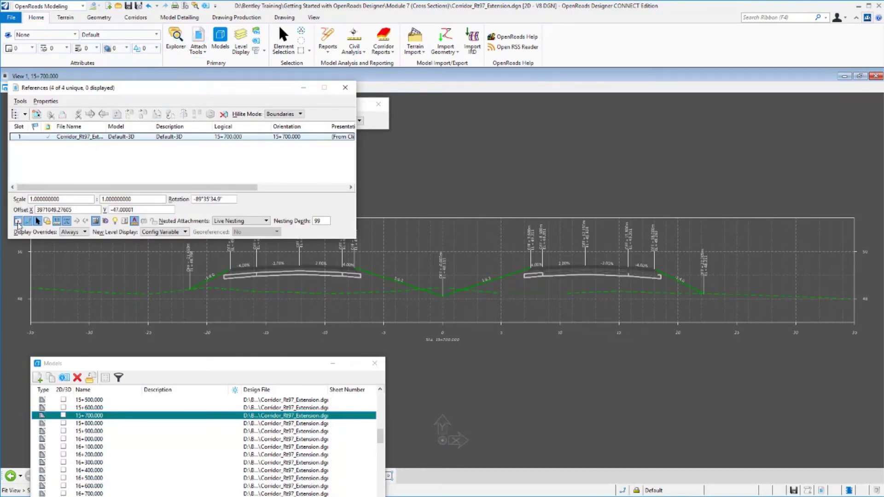
{"action": "left_click", "coordinate": [17, 222]}
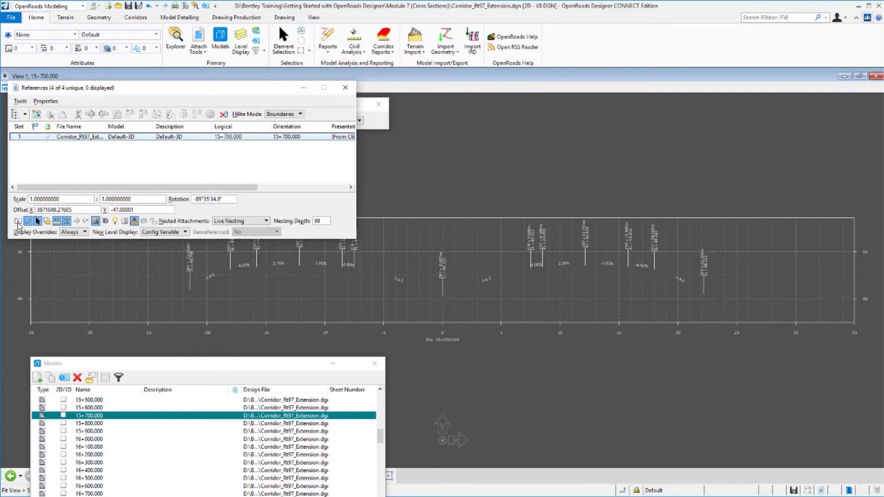
{"action": "left_click", "coordinate": [18, 222]}
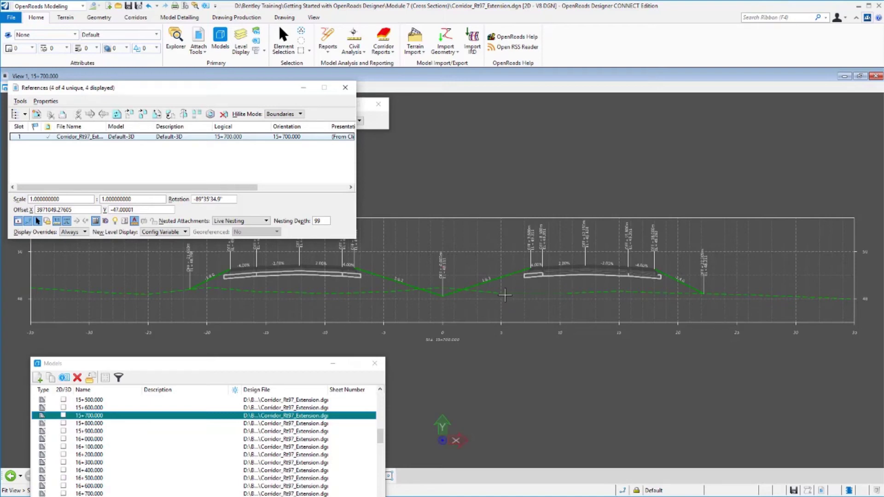
{"action": "left_click", "coordinate": [19, 222]}
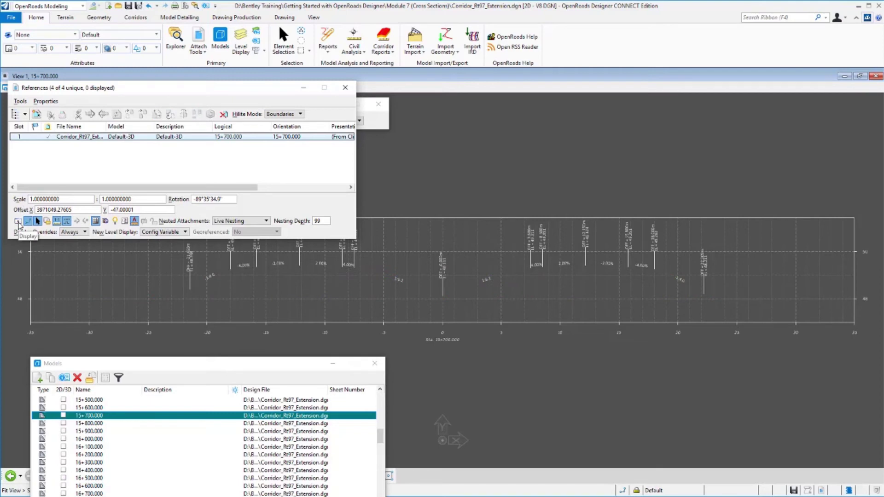
{"action": "left_click", "coordinate": [18, 222]}
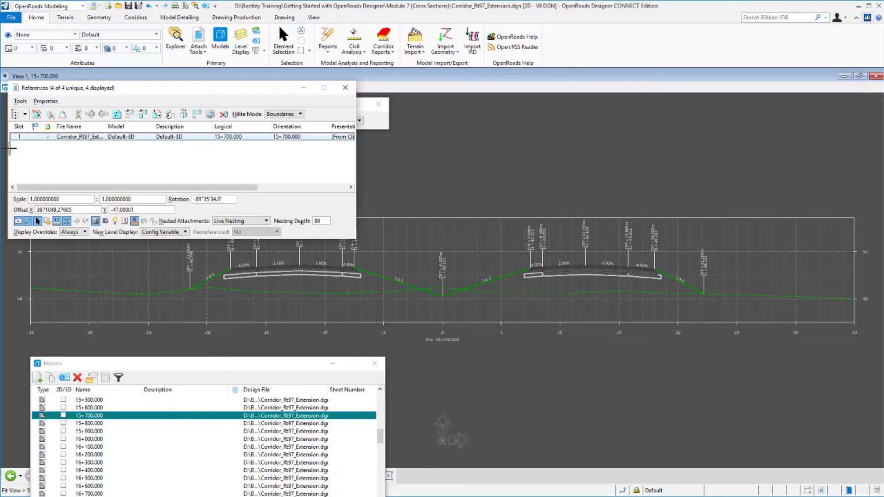
Step: Redisplay the corridor reference in the 15+700.000 section and zoom to check offset and elevation labels
{"action": "left_click", "coordinate": [19, 221]}
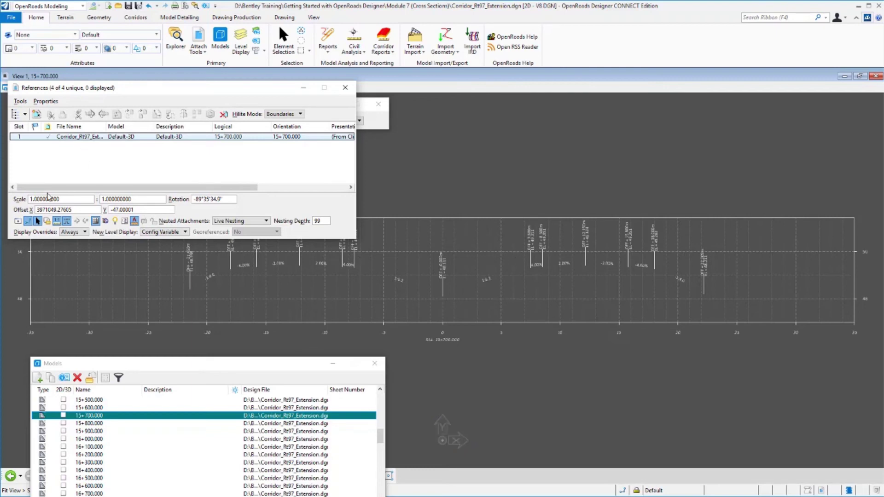
{"action": "left_click", "coordinate": [17, 221]}
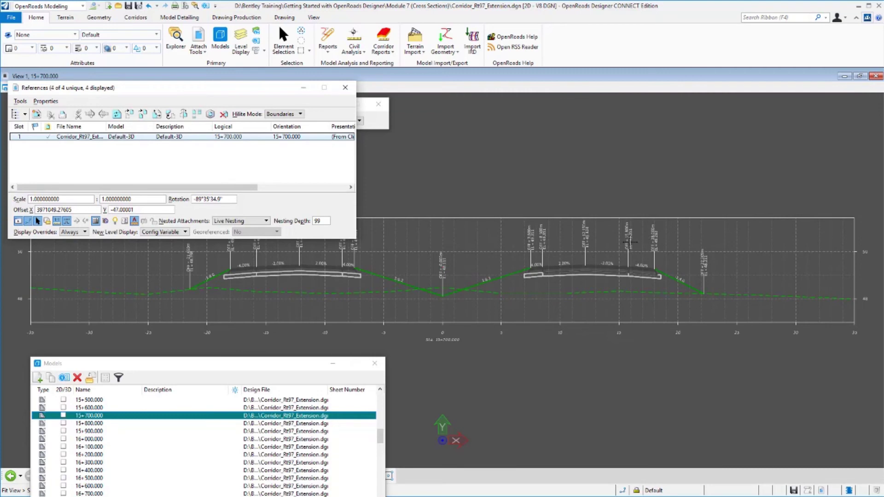
{"action": "scroll", "coordinate": [563, 245], "scroll_direction": "up", "scroll_amount": 4}
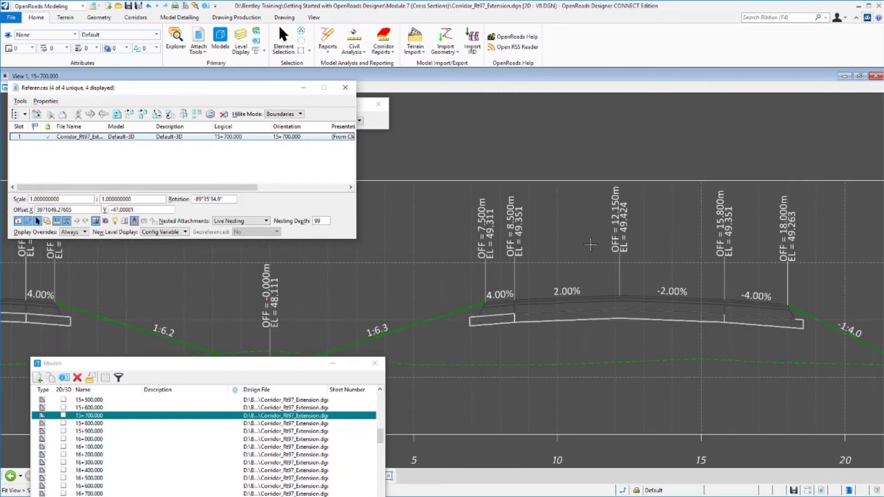
{"action": "scroll", "coordinate": [722, 271], "scroll_direction": "down", "scroll_amount": 2}
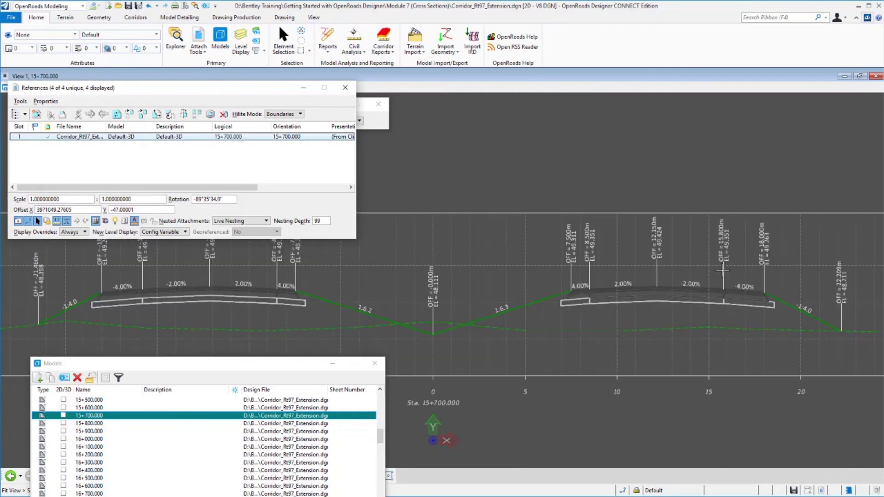
{"action": "scroll", "coordinate": [722, 270], "scroll_direction": "down", "scroll_amount": 1}
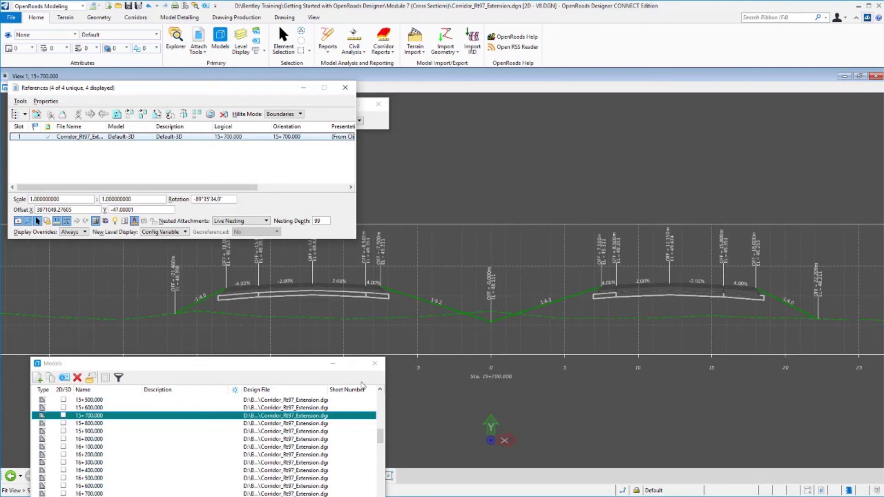
Step: Open the 15+700.000 [Sheet] model from the Models list, then close the list
{"action": "left_click_drag", "start_coordinate": [236, 366], "coordinate": [251, 230]}
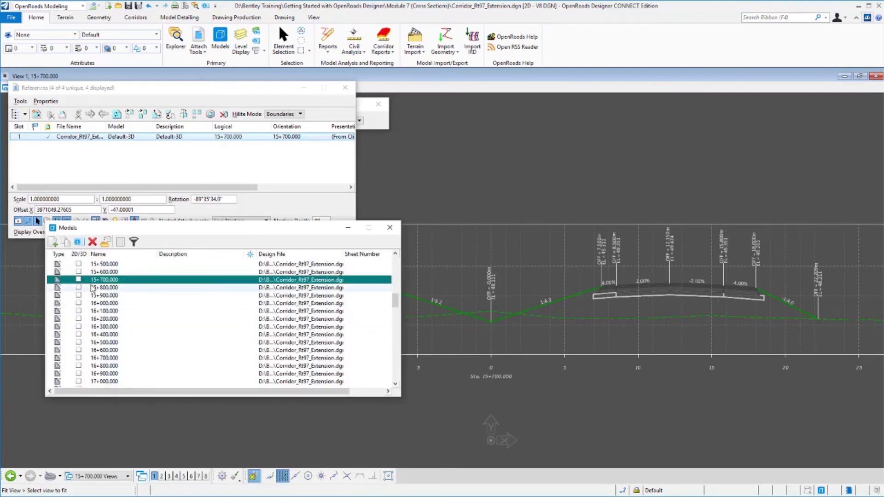
{"action": "left_click_drag", "start_coordinate": [397, 307], "coordinate": [399, 356]}
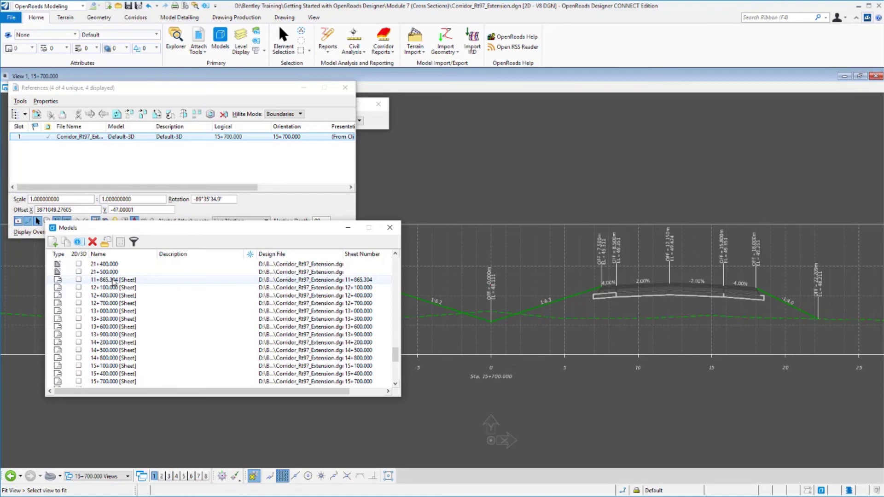
{"action": "double_click", "coordinate": [92, 382]}
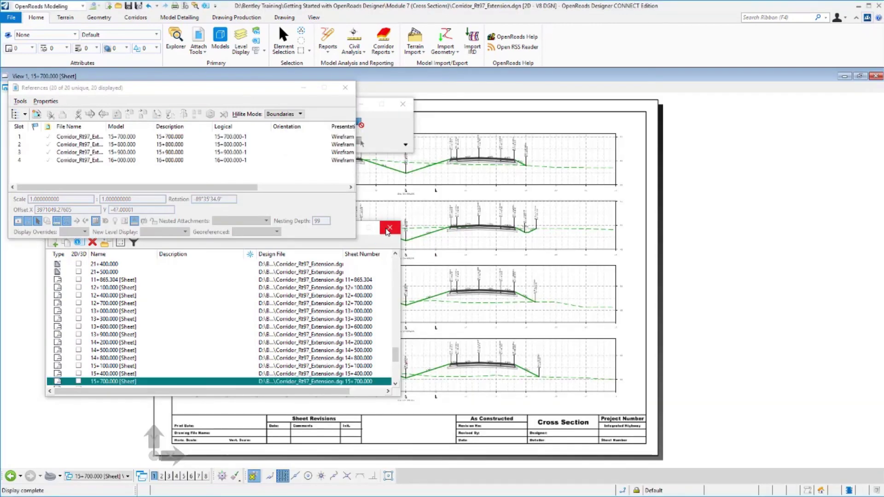
{"action": "left_click", "coordinate": [388, 231]}
Step: Move Element Selection aside and inspect the sheet's 15+900.000 cross-section reference in References
{"action": "left_click", "coordinate": [345, 88]}
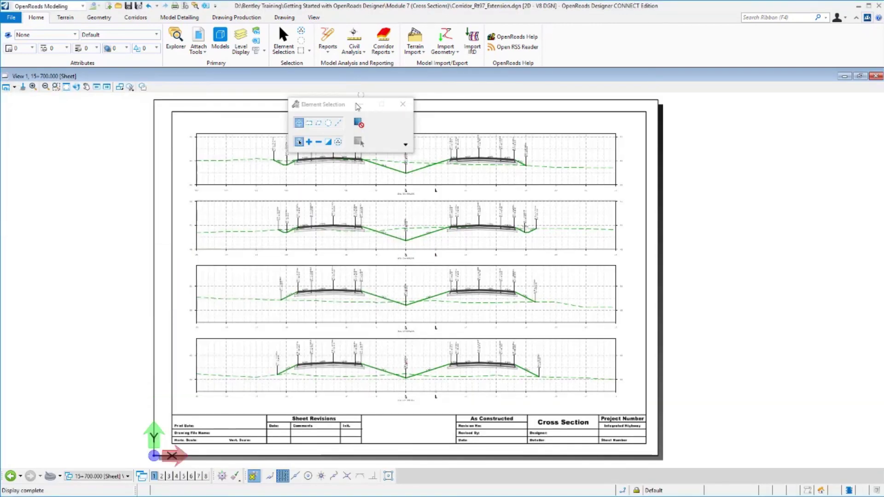
{"action": "left_click_drag", "start_coordinate": [331, 105], "coordinate": [748, 121]}
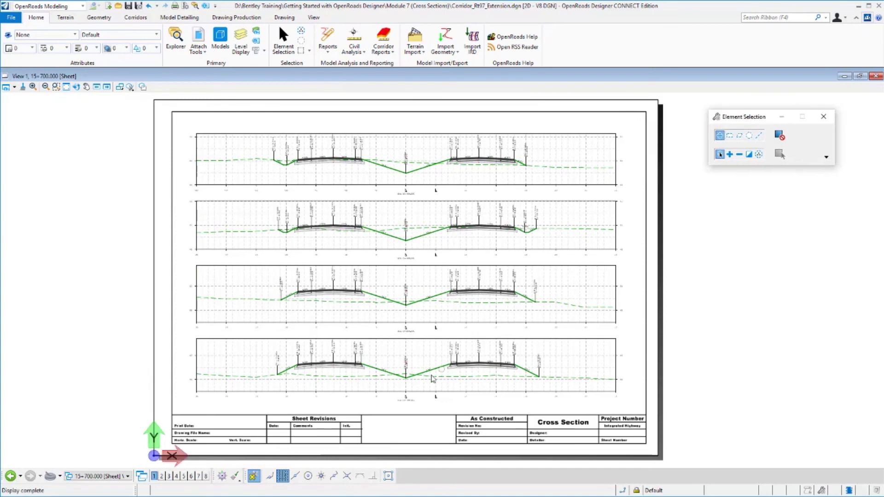
{"action": "left_click", "coordinate": [198, 37]}
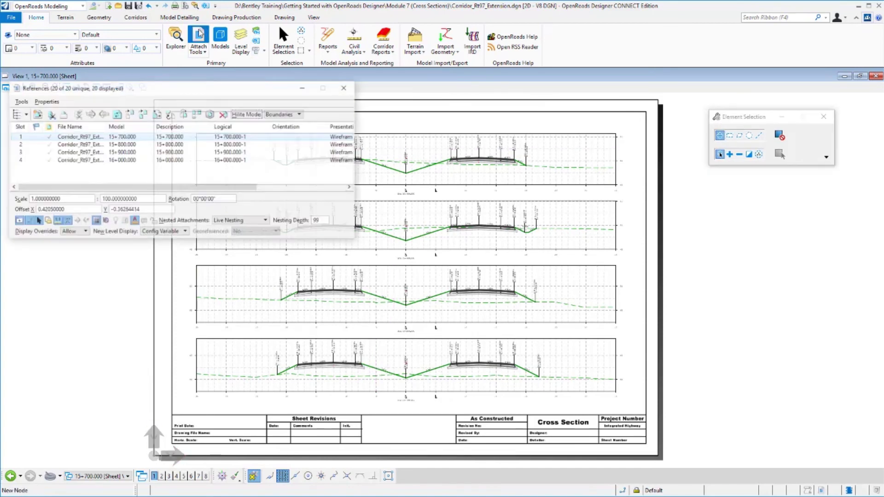
{"action": "left_click", "coordinate": [81, 152]}
{"action": "left_click", "coordinate": [76, 170]}
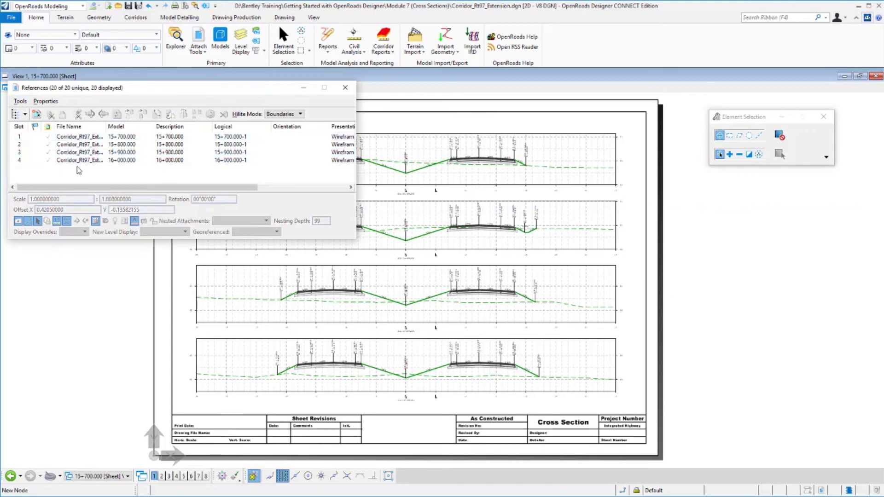
{"action": "left_click", "coordinate": [346, 88]}
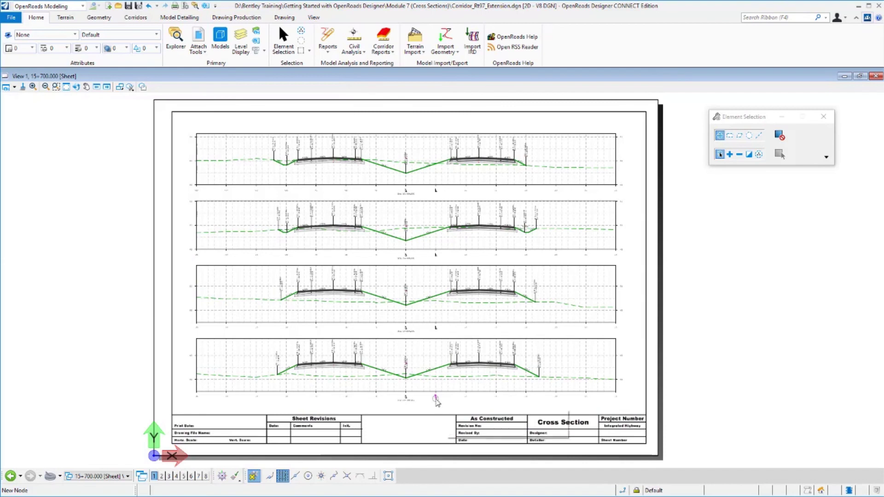
{"action": "mouse_move", "coordinate": [436, 402]}
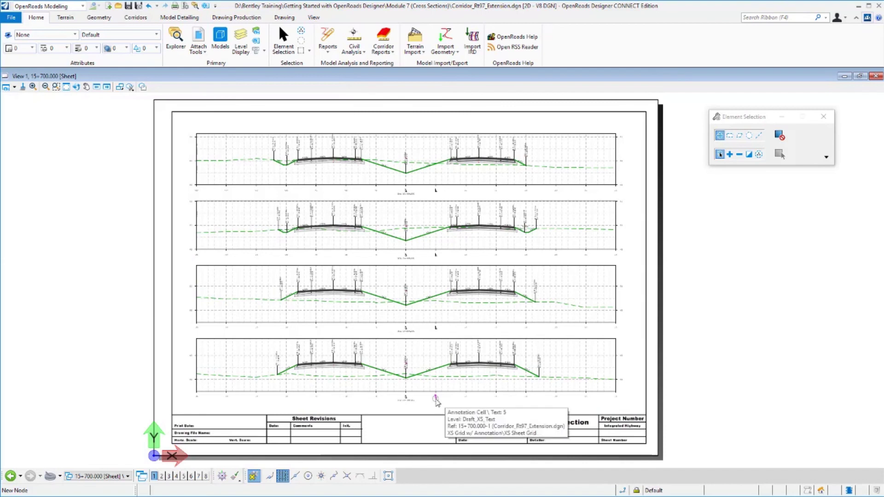
Step: Scroll the View Group list past the station and [Sheet] views to reach Multi-Model Views
{"action": "left_click", "coordinate": [109, 477]}
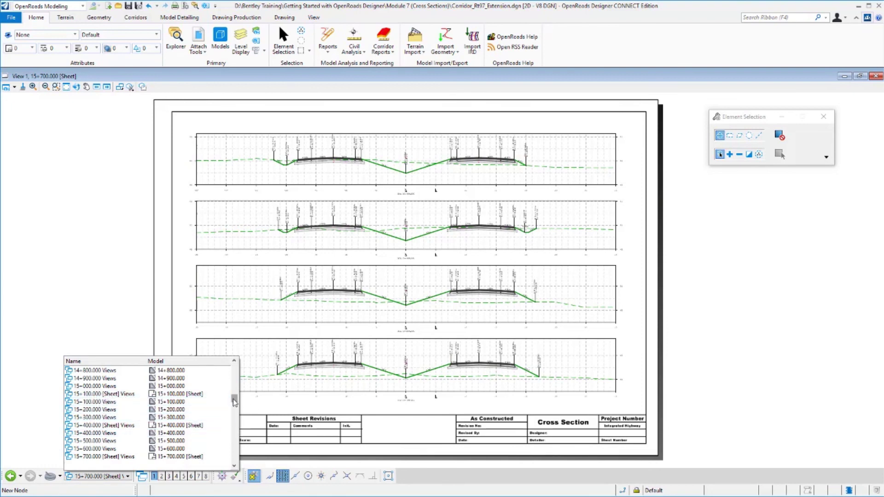
{"action": "left_click_drag", "start_coordinate": [235, 402], "coordinate": [231, 367]}
{"action": "left_click", "coordinate": [233, 424]}
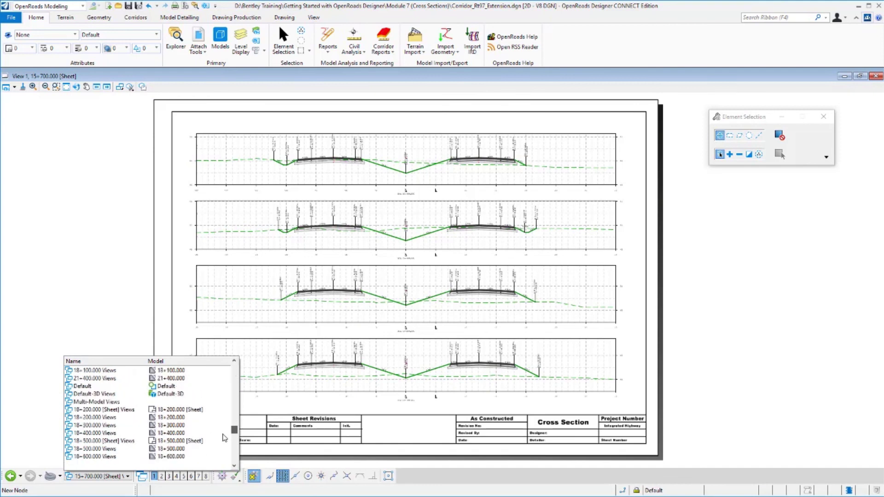
Step: Switch to Multi-Model Views: corridor plan with section lines beside the 3D section boundaries
{"action": "left_click", "coordinate": [103, 402]}
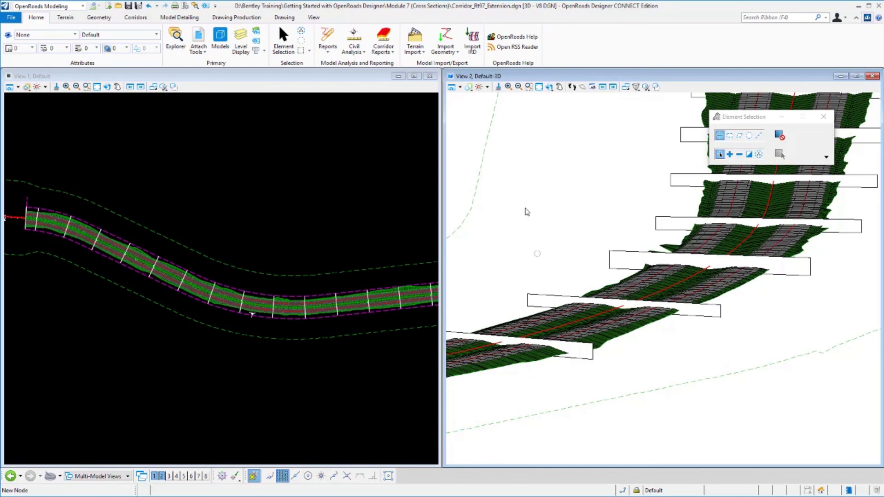